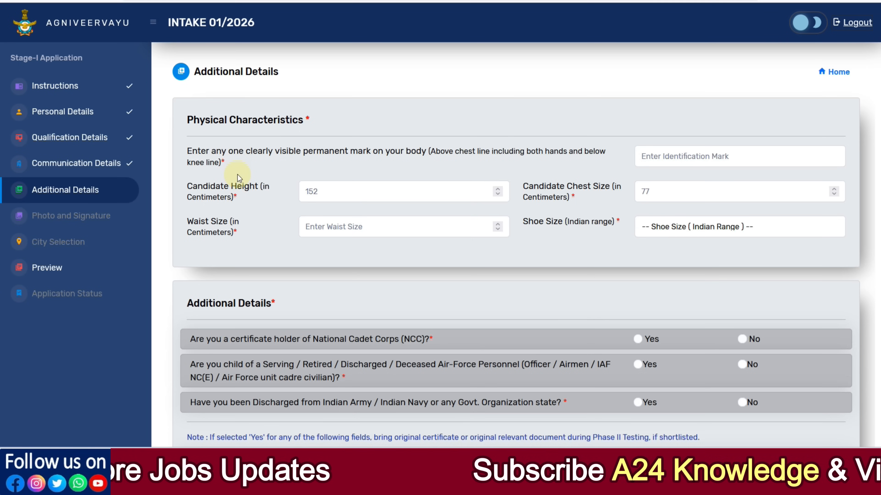
# Enter NO MARK as the visible permanent identification mark.
pyautogui.click(690, 156)
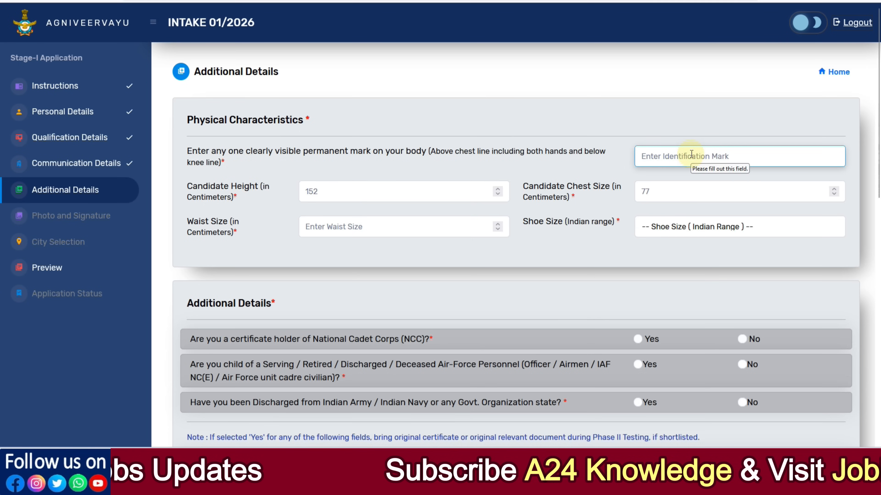
pyautogui.write('NO')
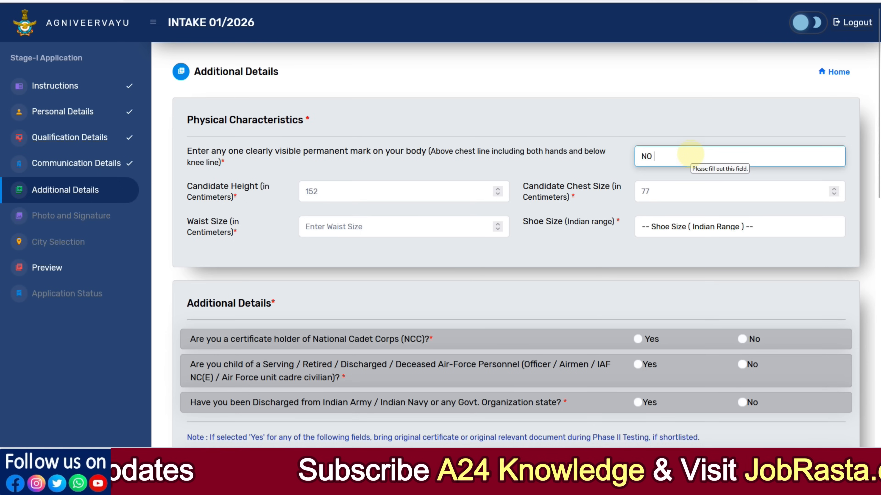
pyautogui.write(' MARK')
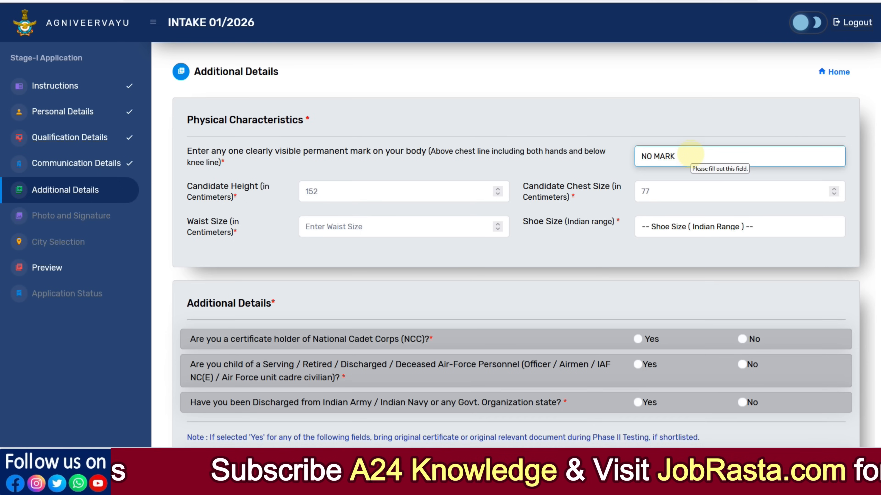
# Set the candidate height to 170 centimetres.
pyautogui.scroll(-2, 393, 212)
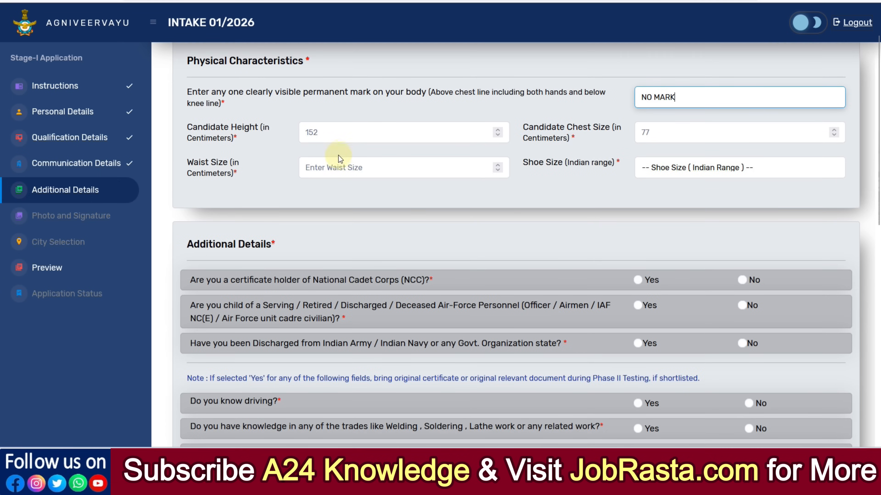
pyautogui.click(317, 138)
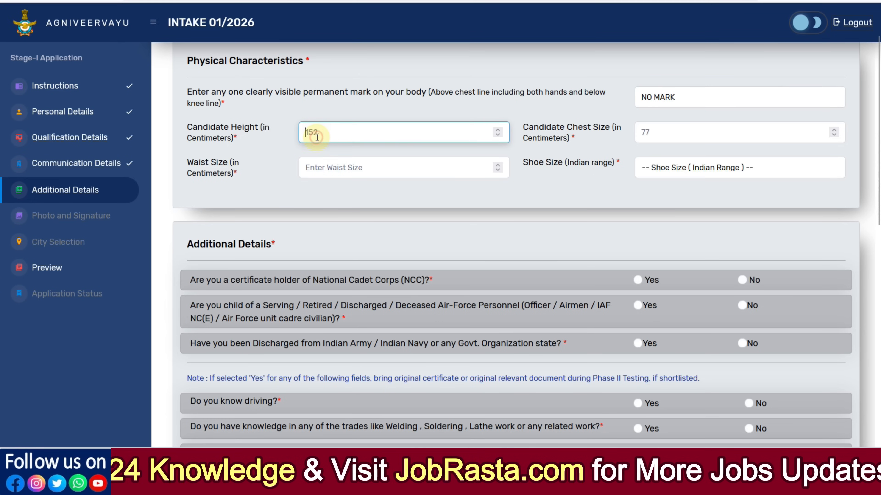
pyautogui.write('170')
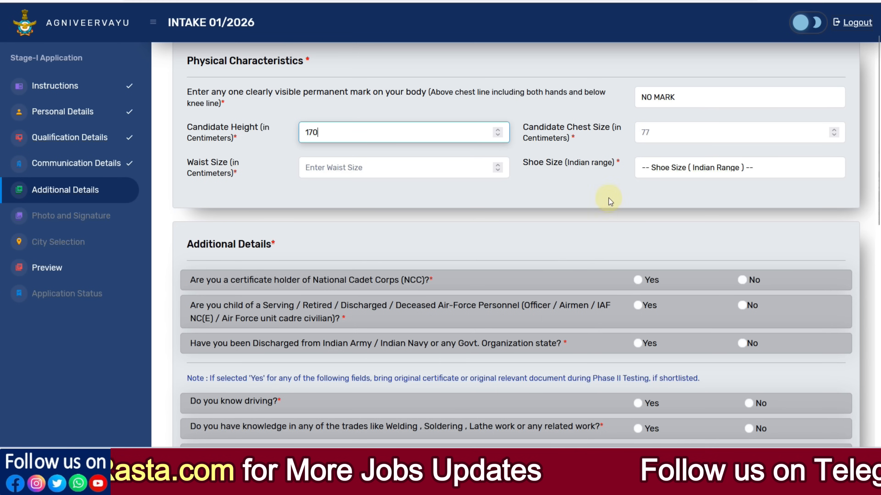
pyautogui.click(668, 169)
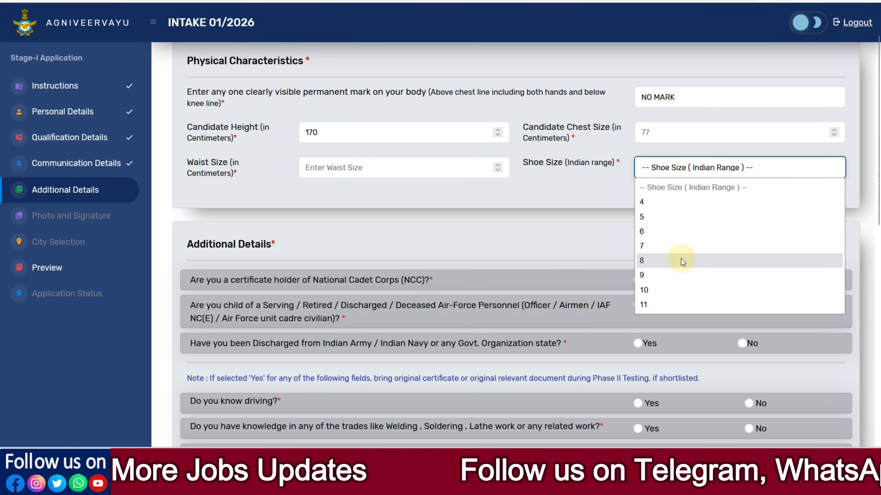
pyautogui.click(583, 210)
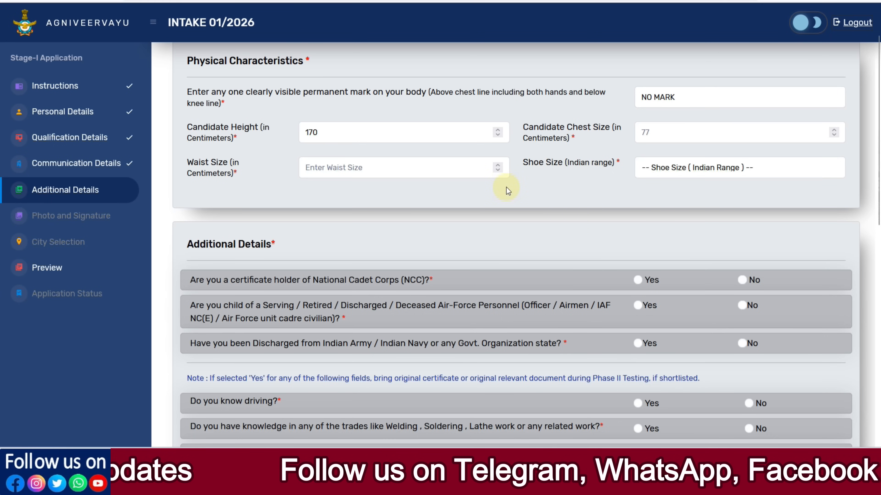
pyautogui.scroll(-3, 506, 189)
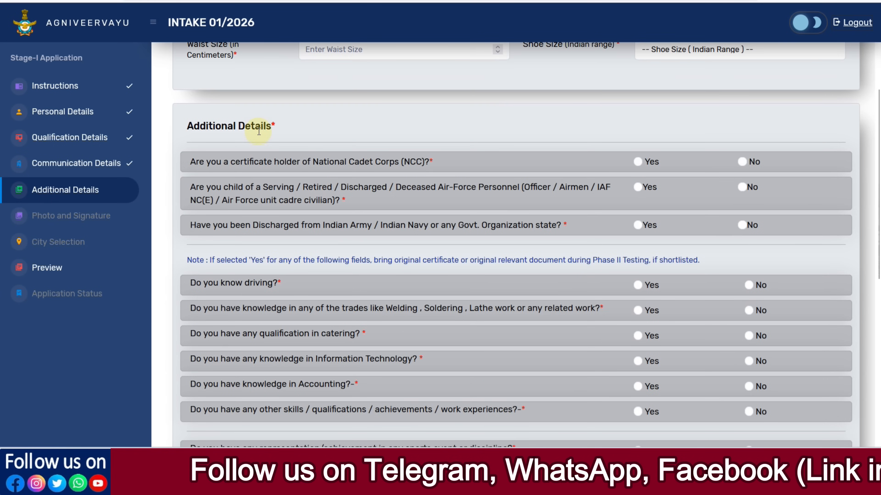
pyautogui.click(637, 162)
pyautogui.click(649, 192)
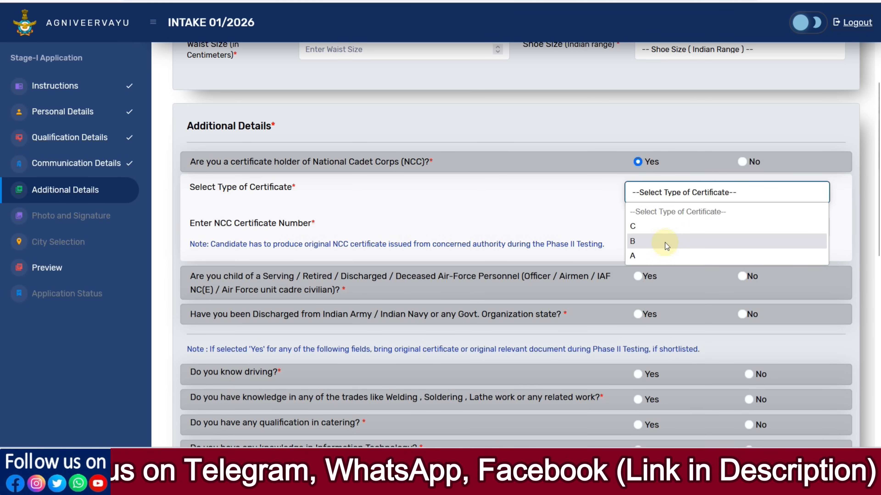
pyautogui.click(671, 226)
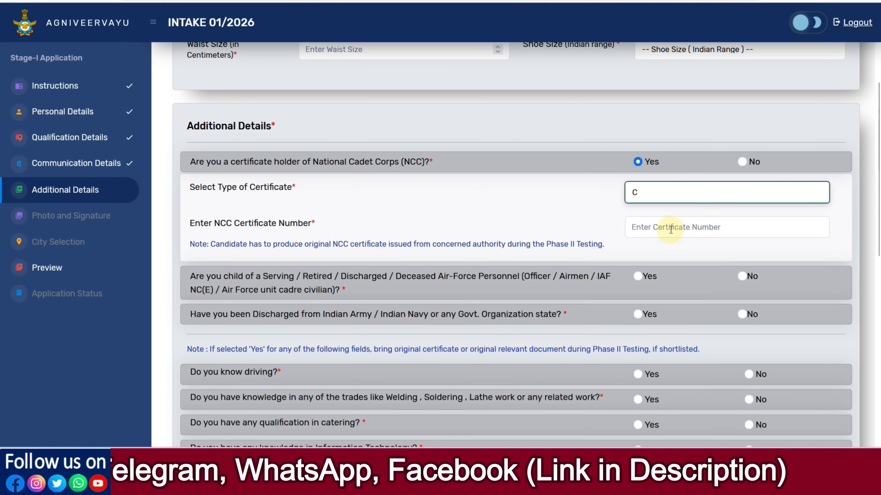
# Answer No to the NCC certificate, Air Force personnel child, and previous discharge questions.
pyautogui.click(742, 162)
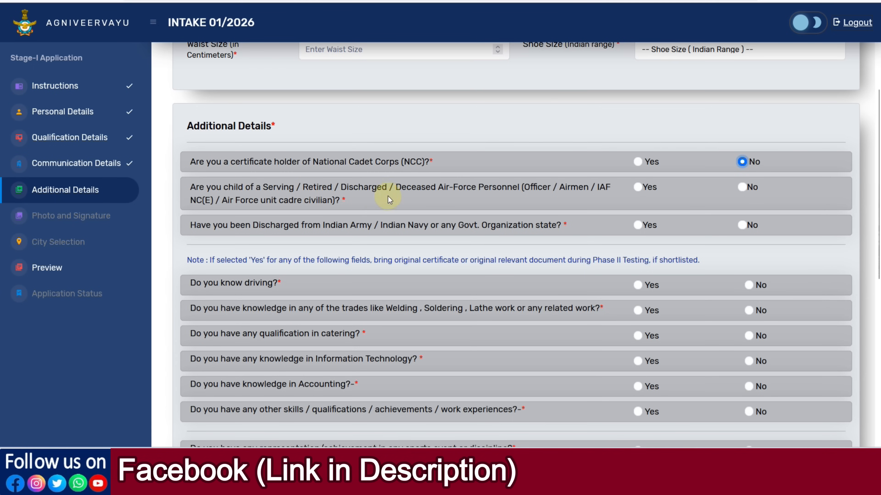
pyautogui.click(637, 189)
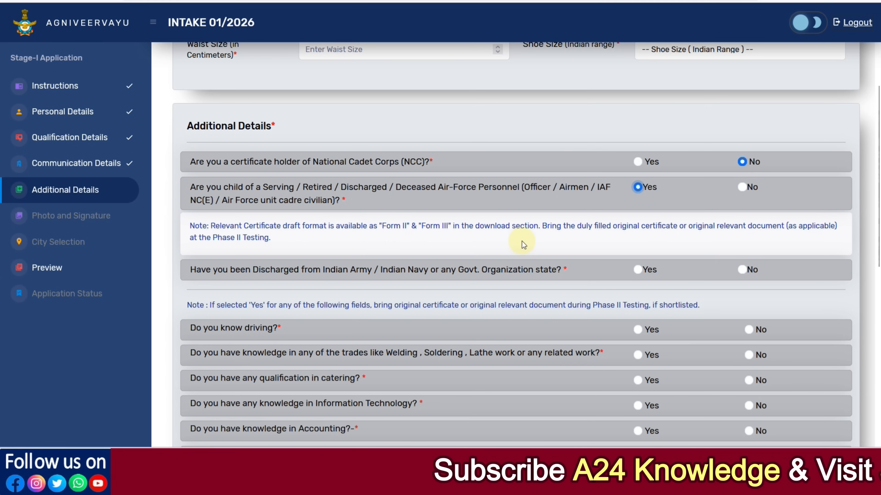
pyautogui.click(749, 191)
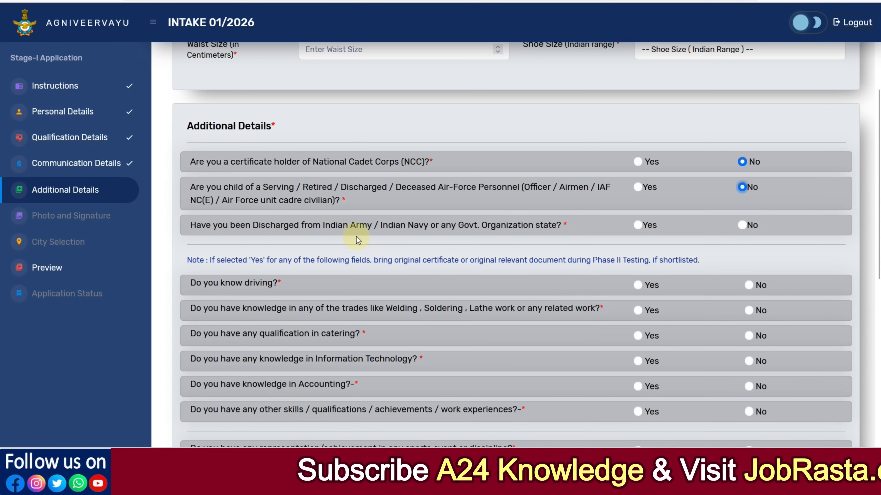
pyautogui.click(638, 225)
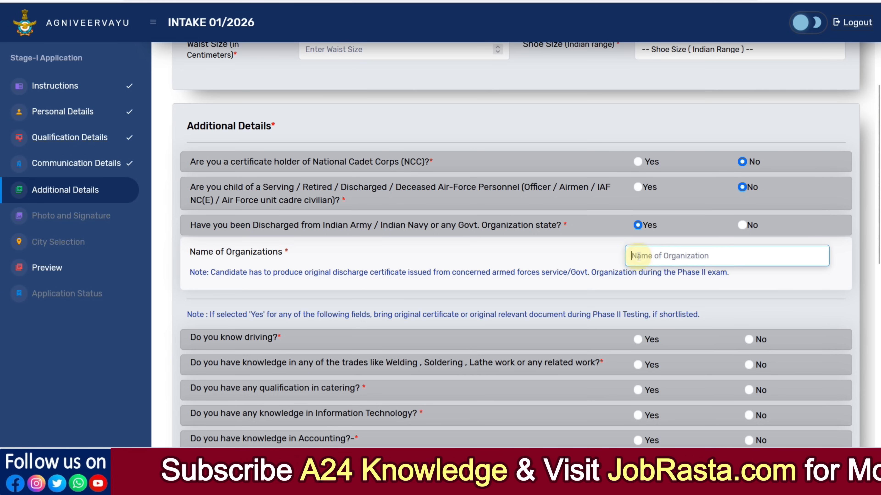
pyautogui.click(741, 225)
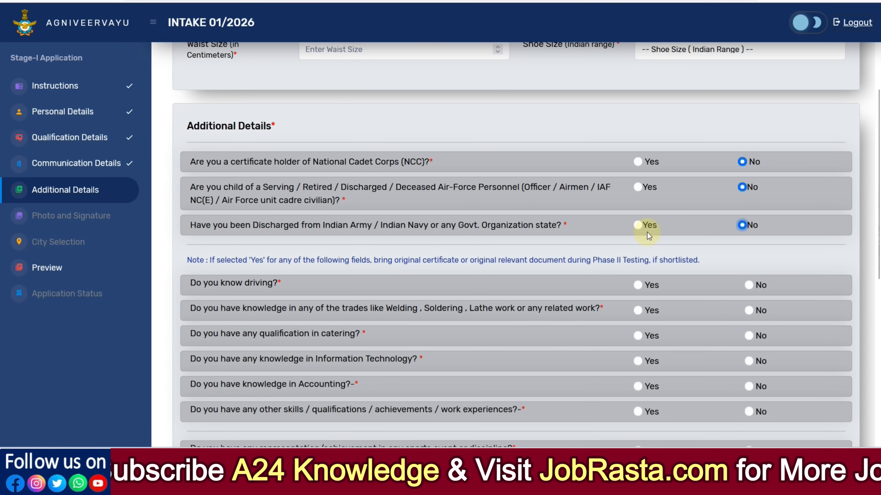
# Answer Yes to knowing driving and tick the Two Wheeler and LMV licence types.
pyautogui.scroll(-3, 647, 232)
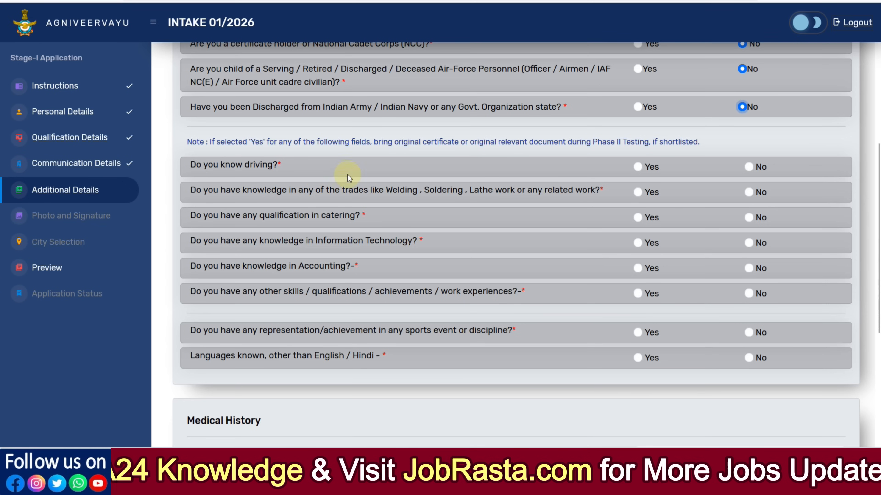
pyautogui.moveTo(379, 143); pyautogui.dragTo(640, 145)
pyautogui.click(581, 154)
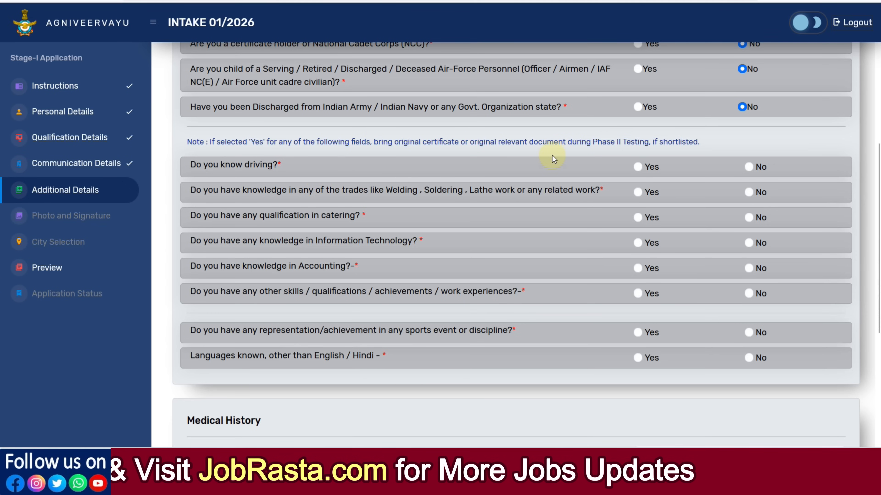
pyautogui.click(639, 167)
pyautogui.click(194, 207)
pyautogui.click(356, 207)
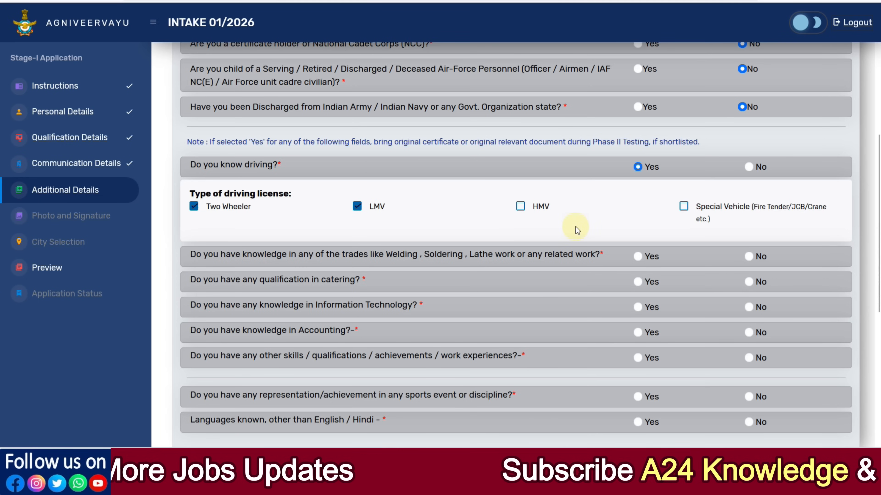
# Answer No to the trades, catering, Information Technology and Accounting questions.
pyautogui.scroll(-3, 391, 187)
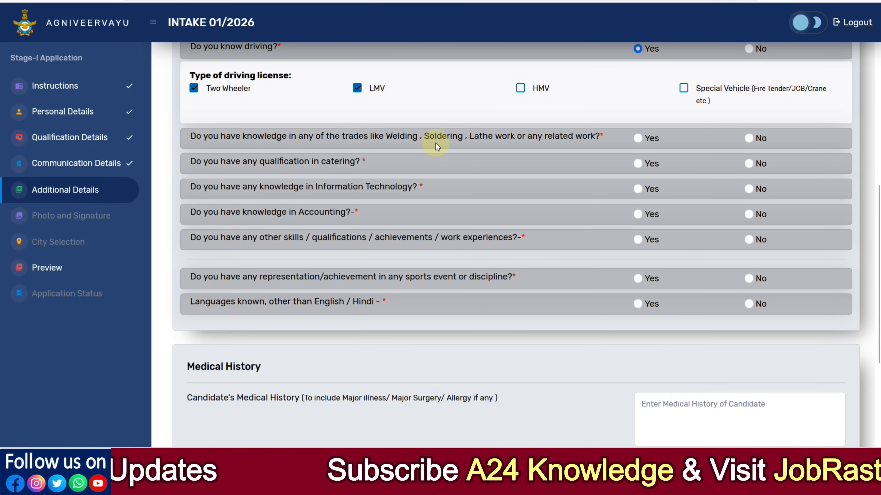
pyautogui.click(638, 139)
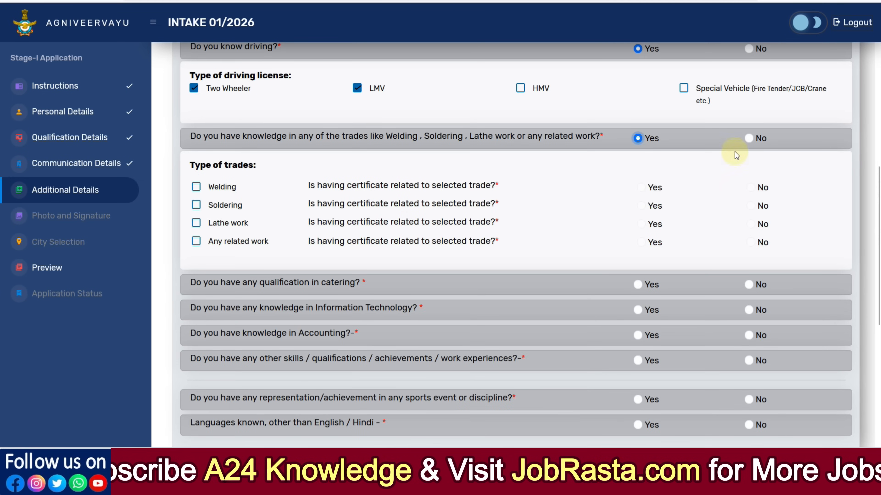
pyautogui.click(749, 138)
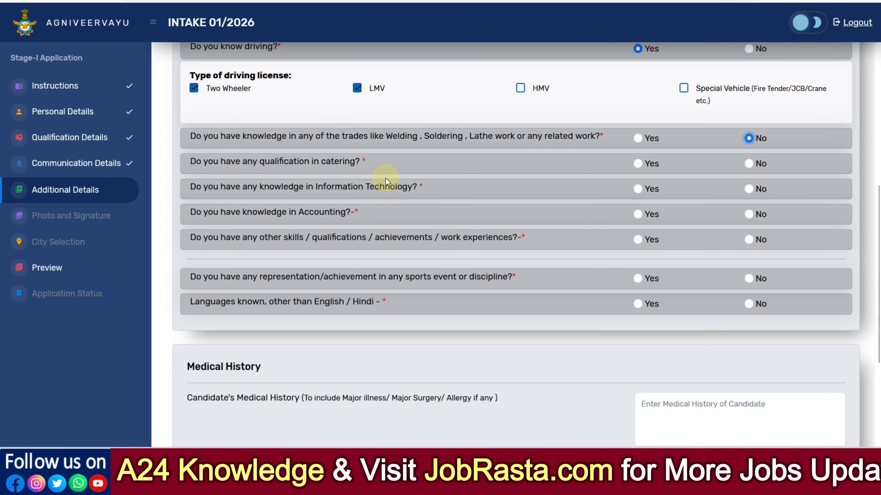
pyautogui.click(750, 165)
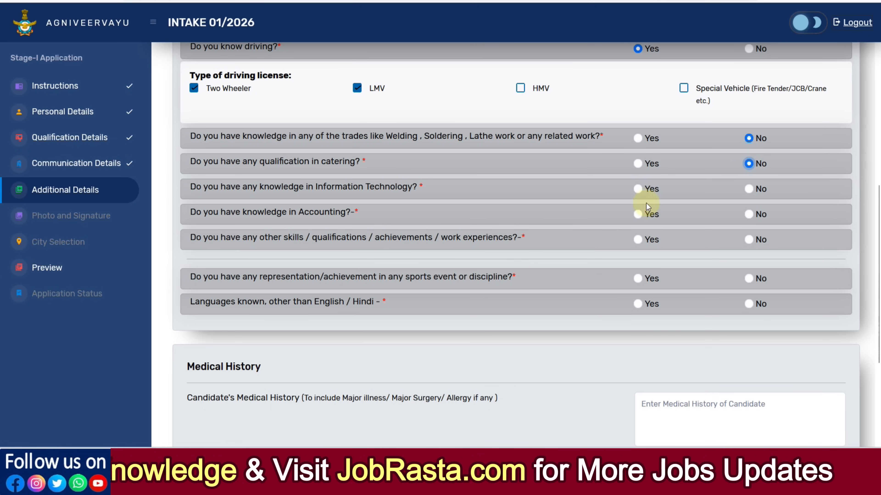
pyautogui.click(750, 190)
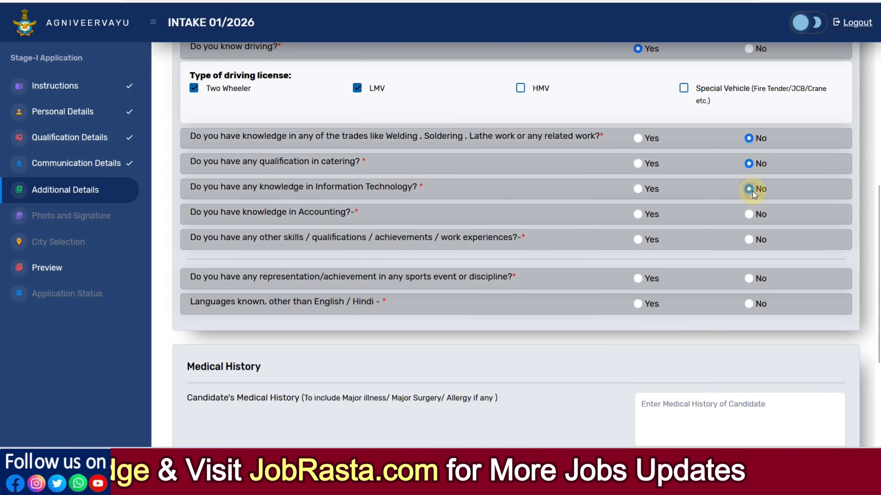
pyautogui.click(749, 215)
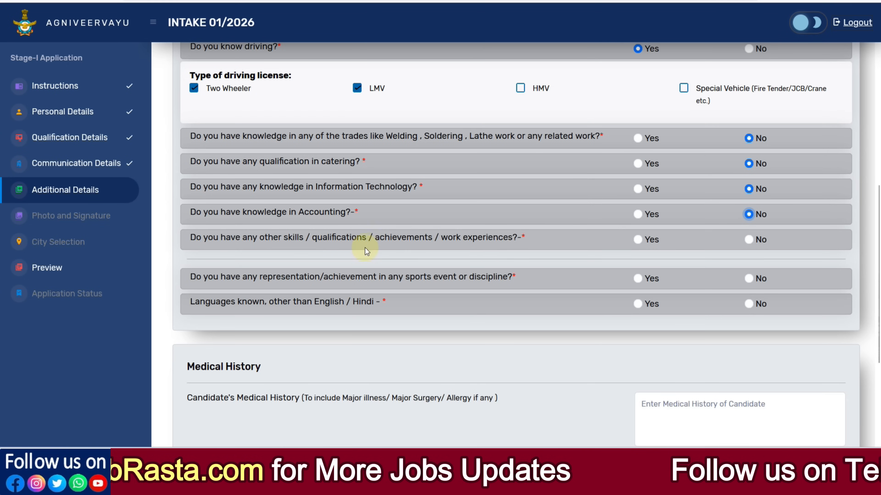
# Answer No to the other skills, qualifications, achievements or work experiences question.
pyautogui.click(637, 239)
pyautogui.click(639, 265)
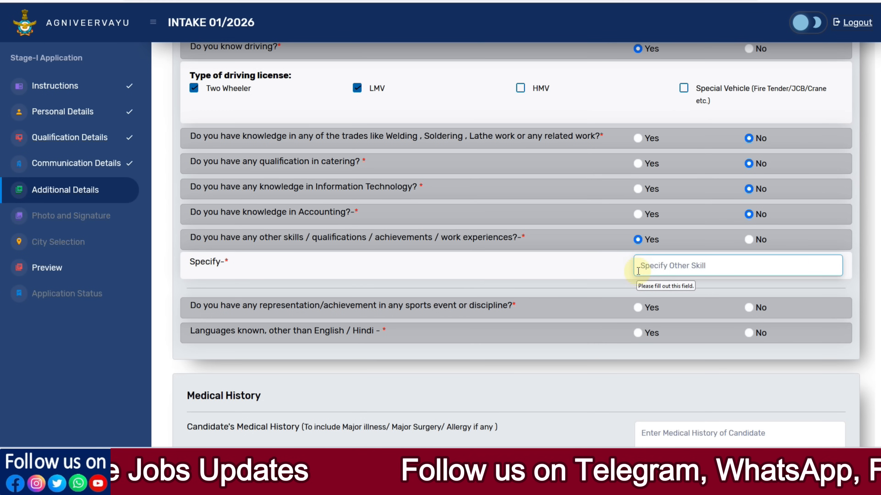
pyautogui.click(748, 244)
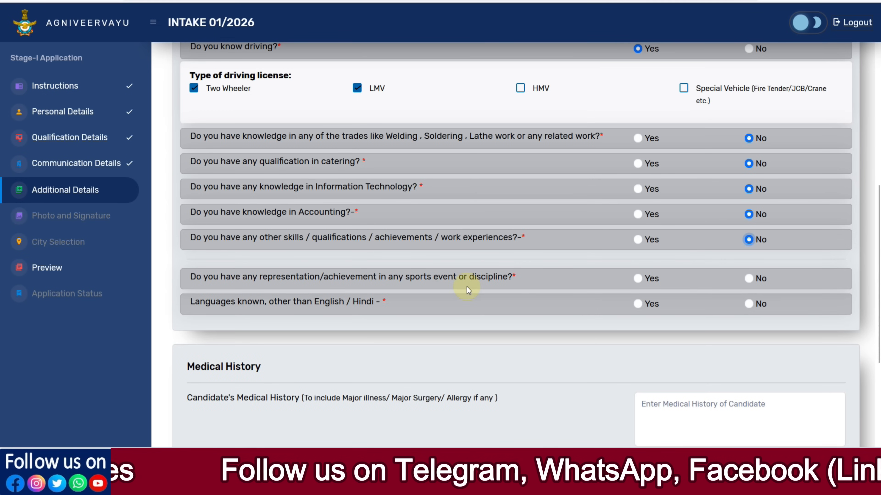
# Answer No to the sports representation and other known languages questions.
pyautogui.scroll(-2, 466, 287)
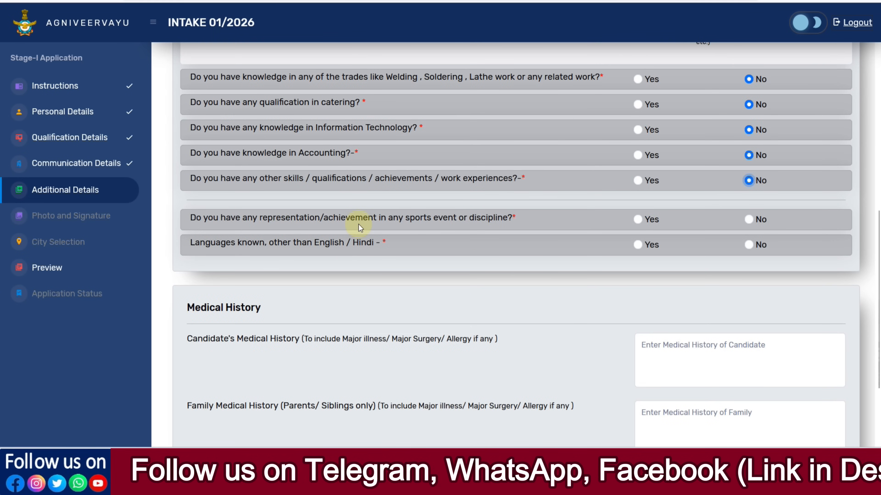
pyautogui.click(638, 219)
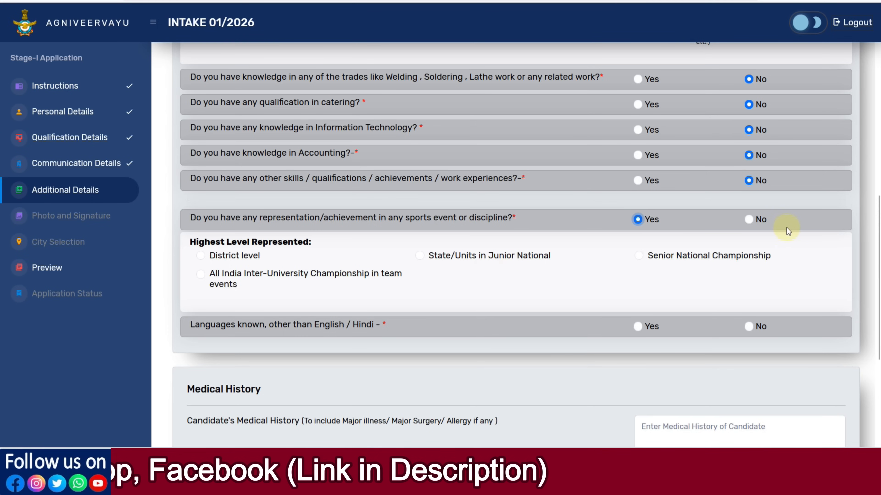
pyautogui.click(749, 219)
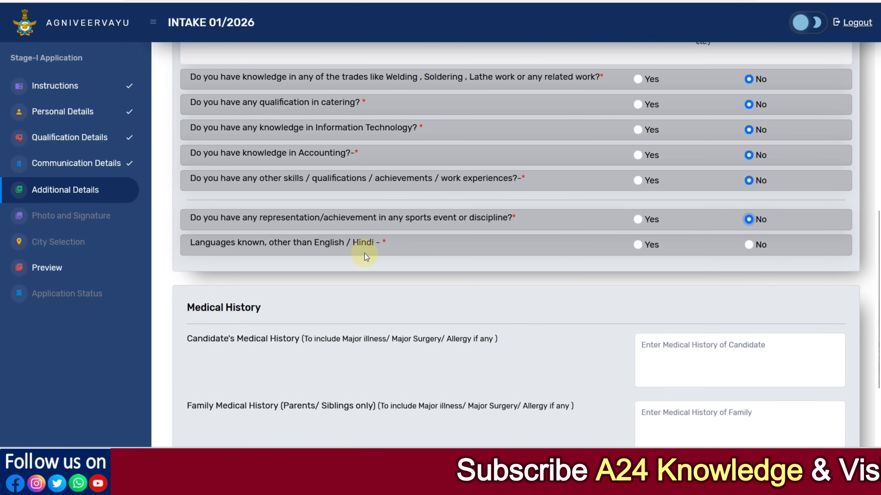
pyautogui.click(638, 245)
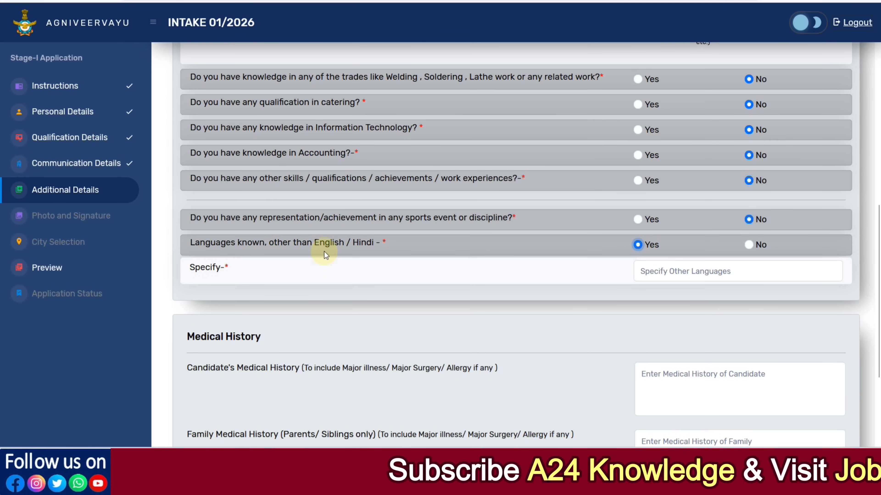
pyautogui.click(665, 275)
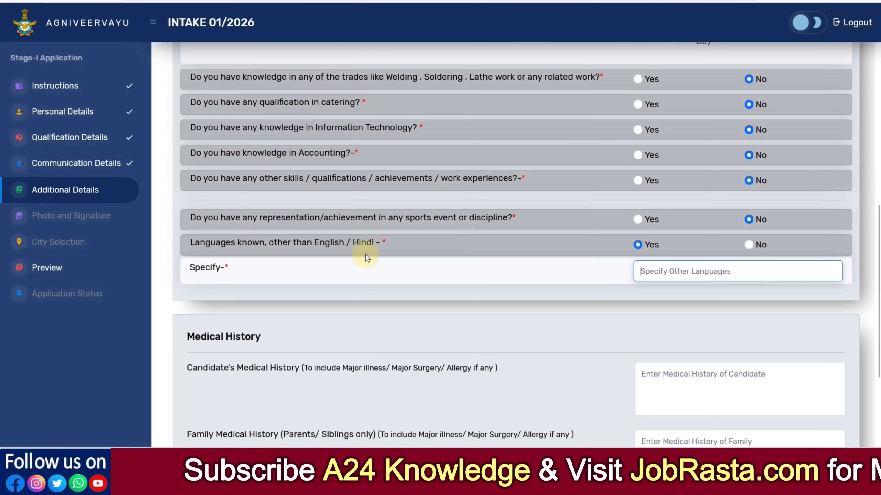
pyautogui.click(749, 245)
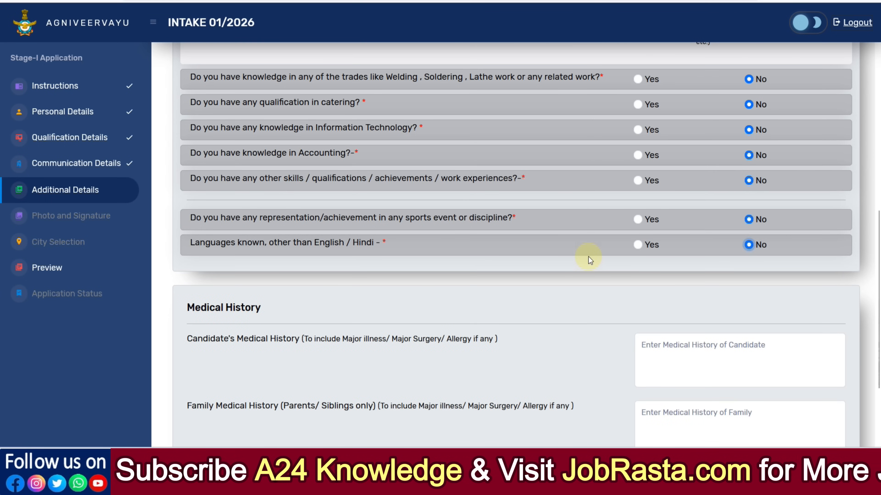
# Review the upload requirements and live image section on the Photo and Signature page.
pyautogui.scroll(-3, 595, 269)
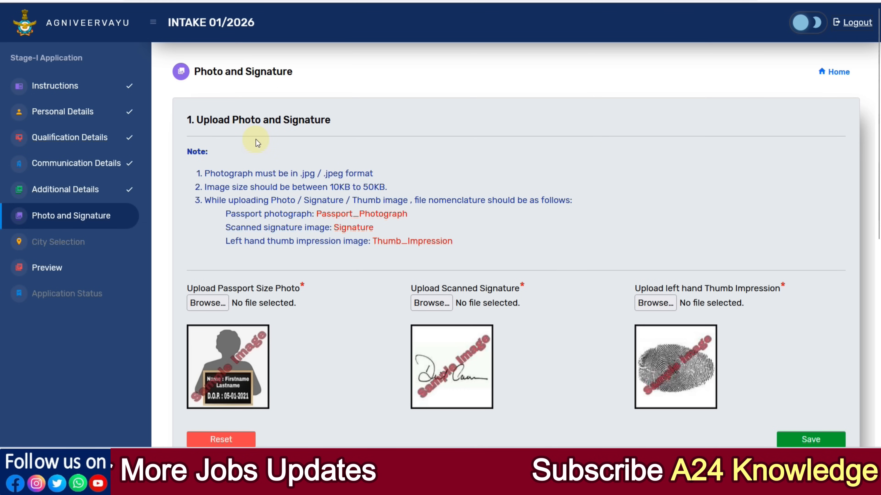
pyautogui.scroll(-6, 323, 157)
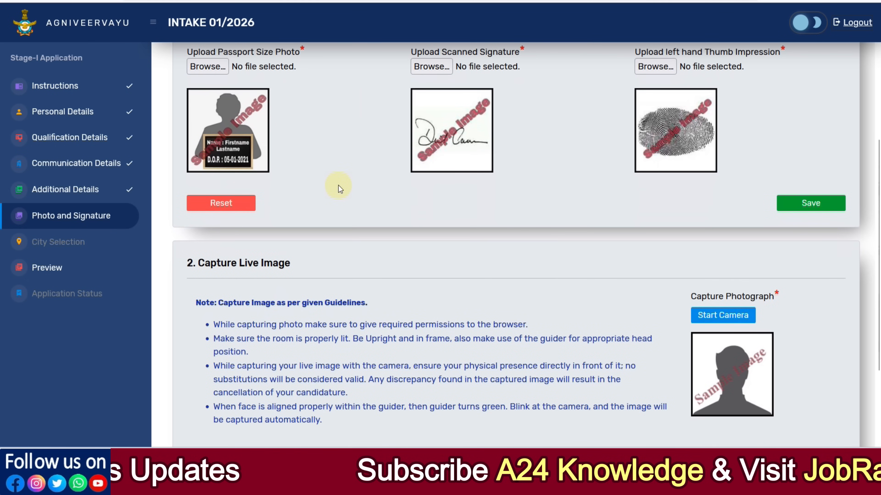
pyautogui.scroll(3, 338, 186)
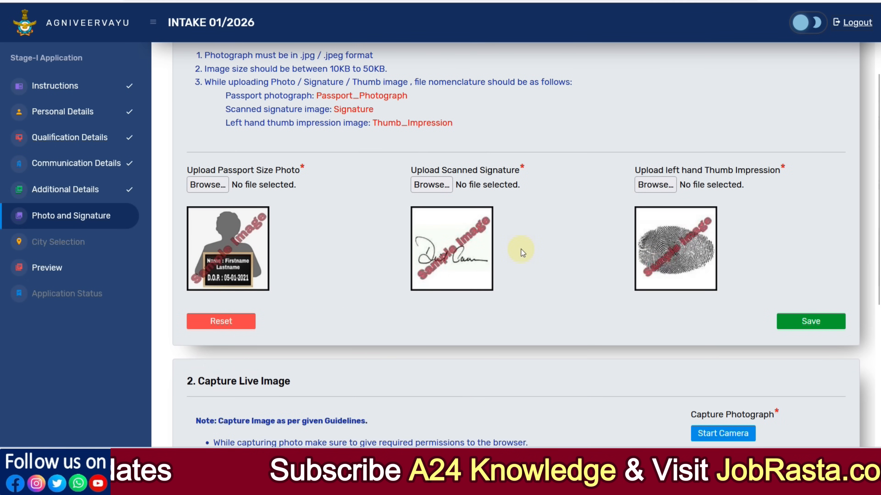
pyautogui.scroll(-6, 521, 249)
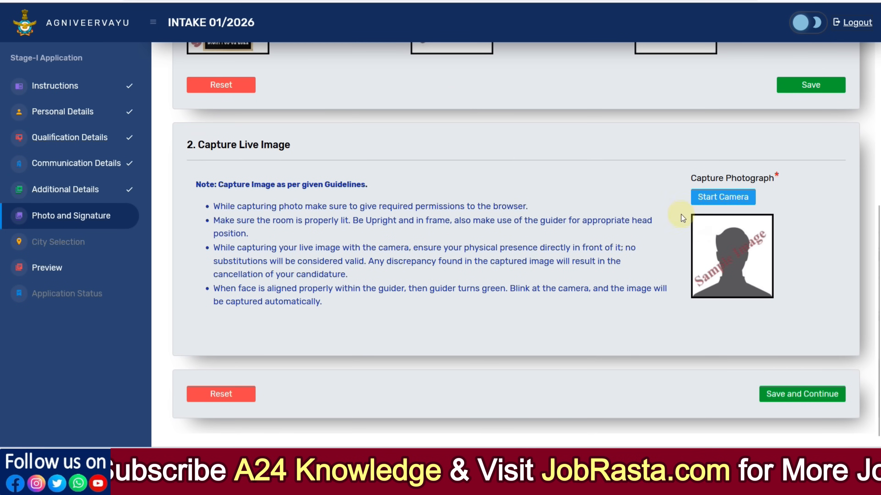
pyautogui.scroll(9, 494, 226)
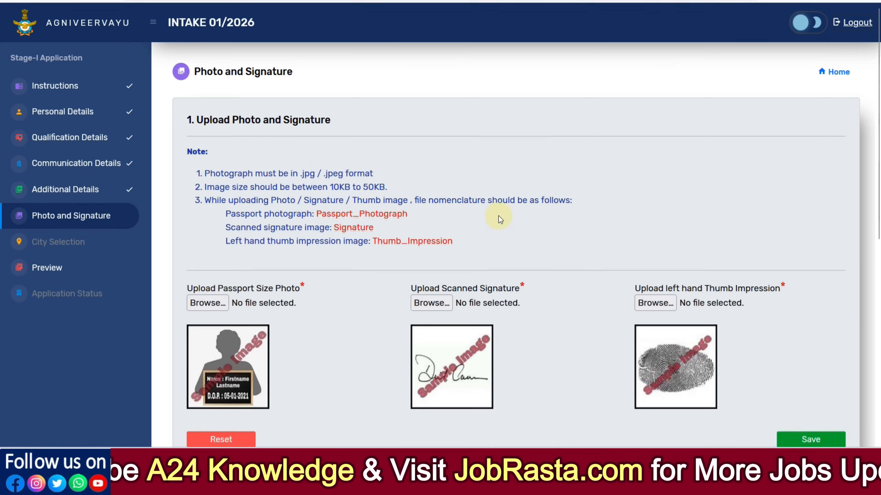
pyautogui.scroll(-3, 375, 187)
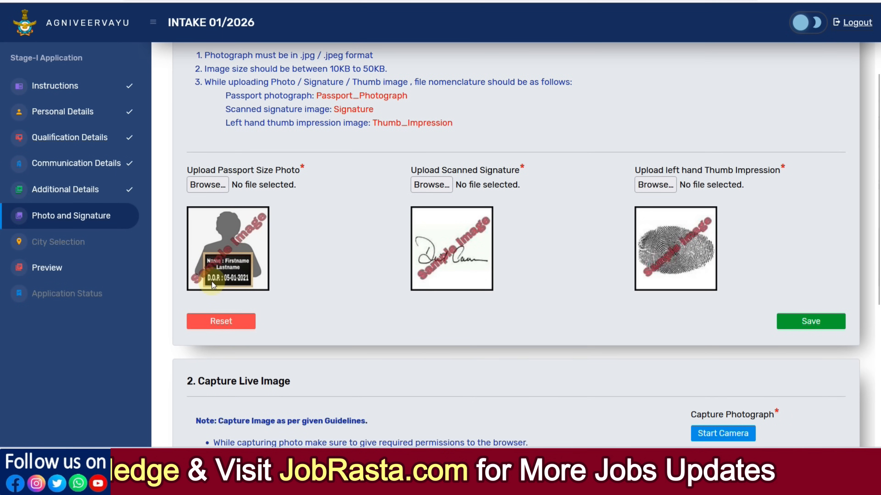
pyautogui.scroll(2, 304, 261)
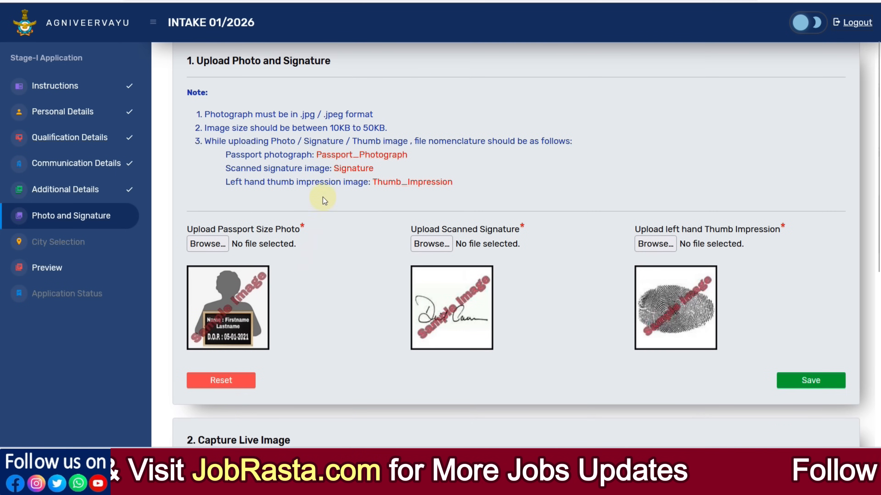